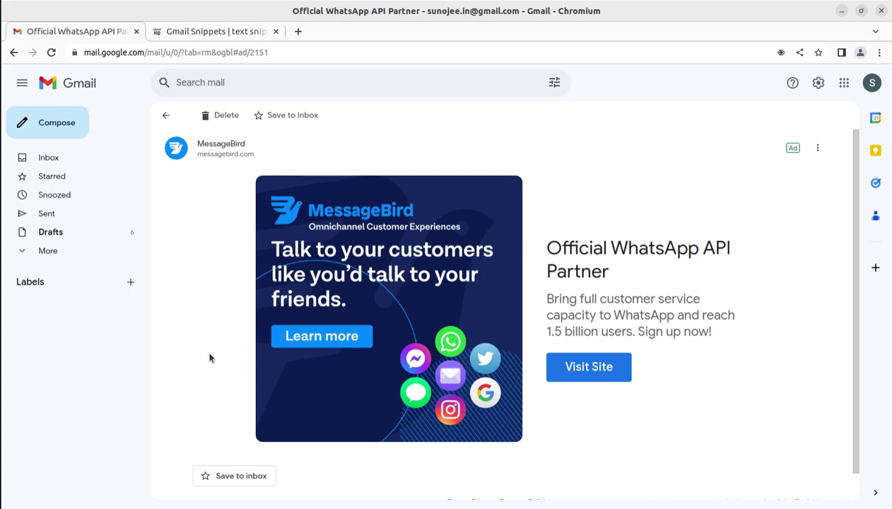
Go to the Gmail Snippets site and follow Install Gmail Snippets to its Chrome Web Store page
scroll(629, 204, "down", 1)
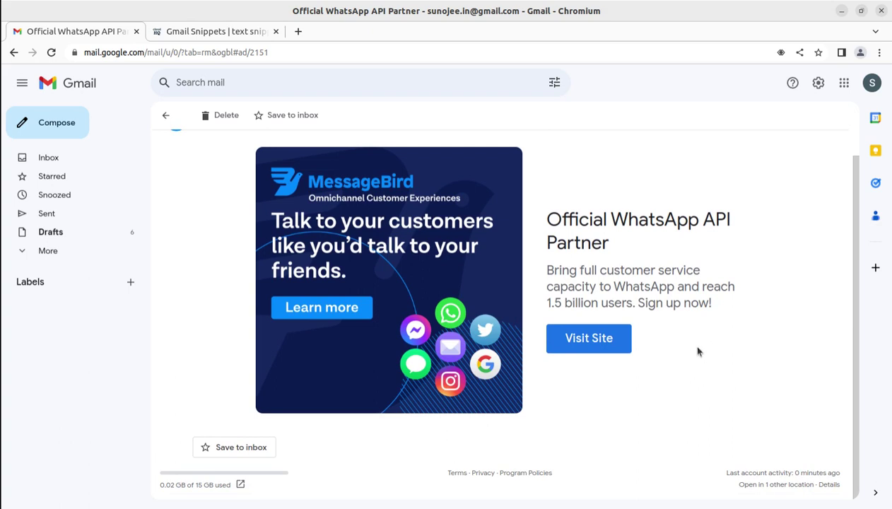
scroll(697, 352, "up", 1)
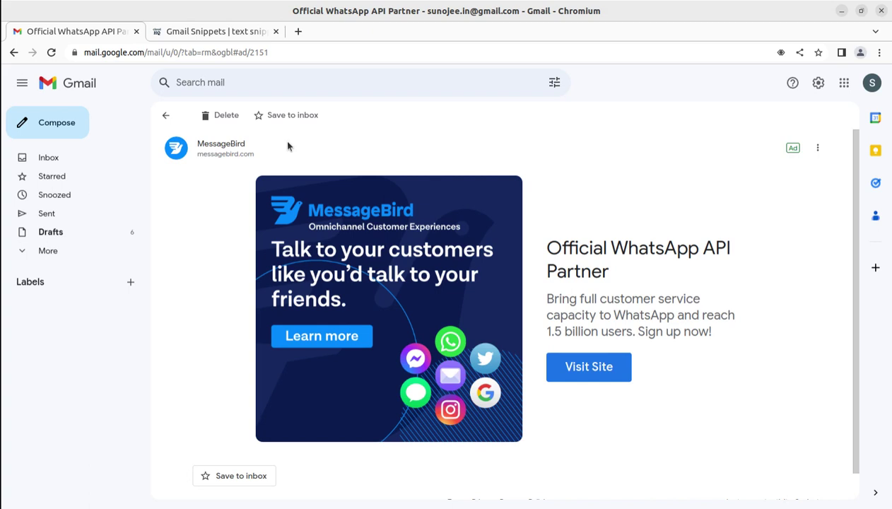
left_click(209, 33)
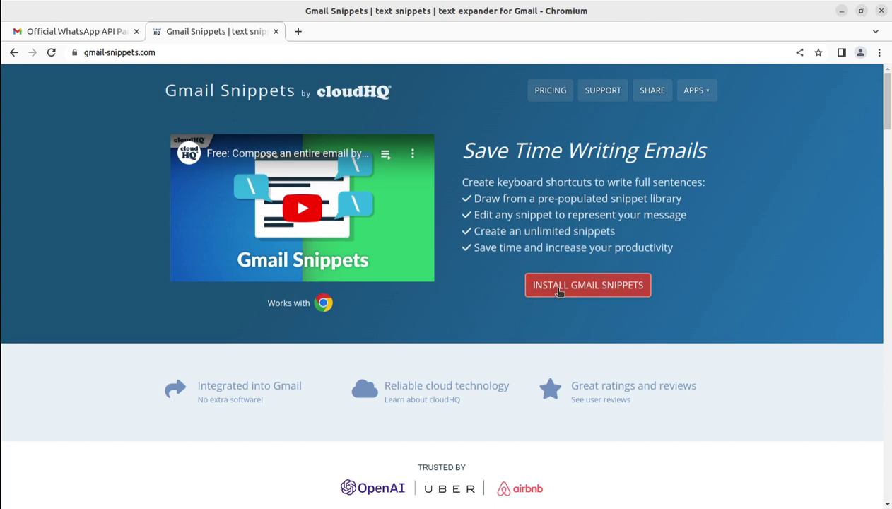
left_click(558, 290)
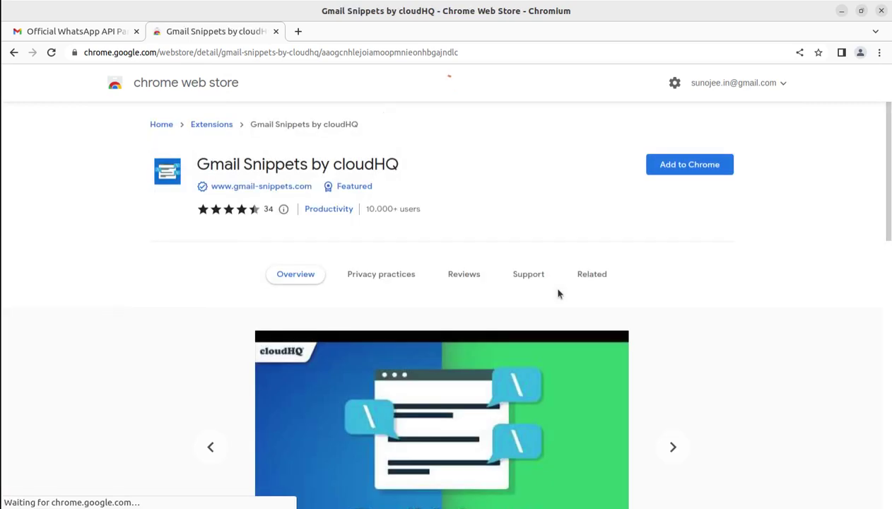
Add Gmail Snippets by cloudHQ to Chrome, confirming with Add extension
left_click(665, 167)
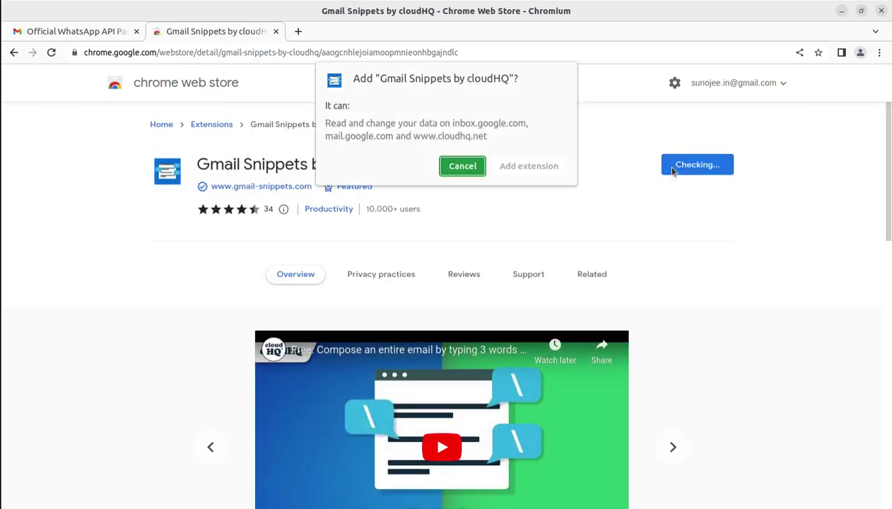
left_click(541, 174)
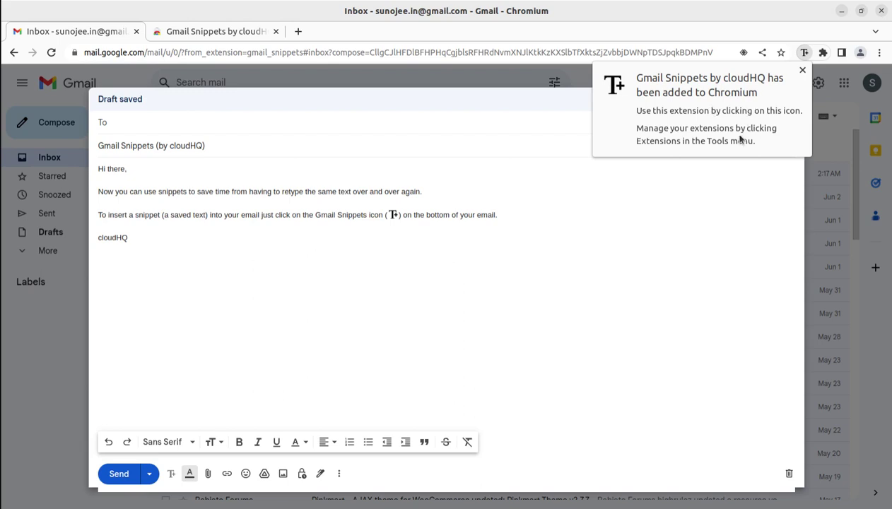
Dismiss the extension-added notice and save and close the cloudHQ welcome draft
left_click(802, 70)
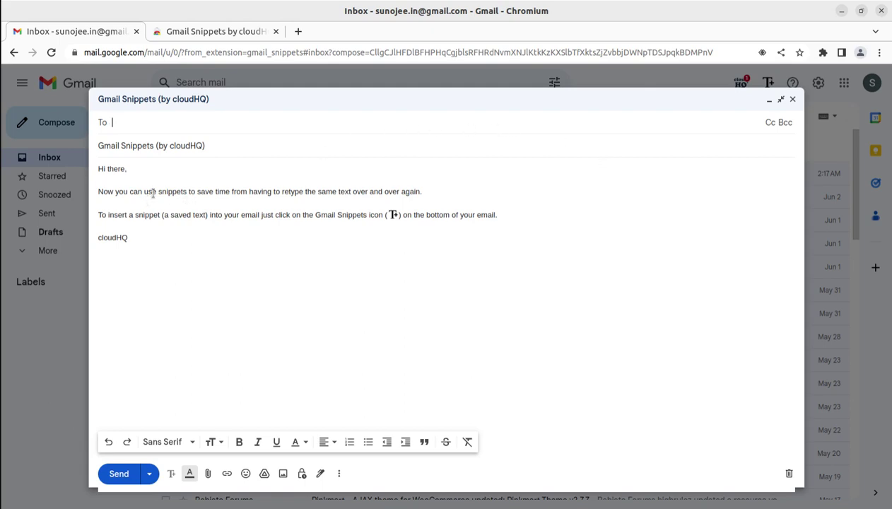
left_click_drag(161, 192, 252, 192)
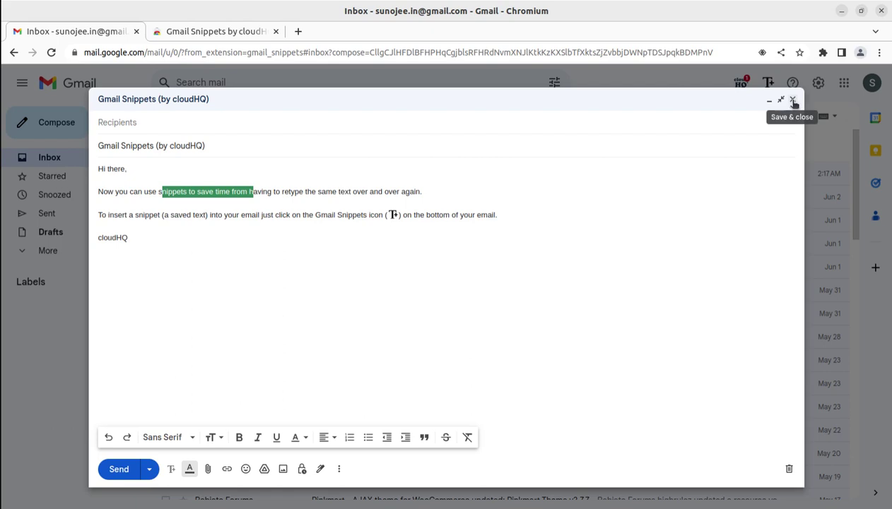
left_click(793, 101)
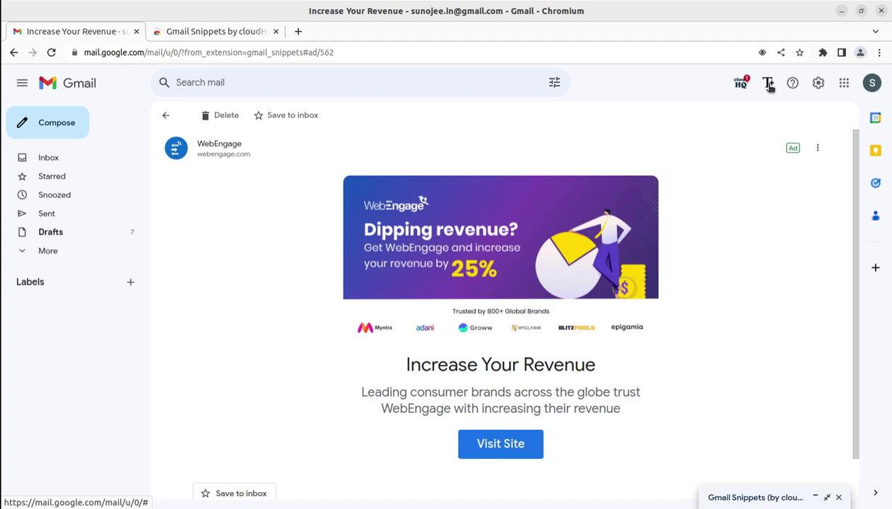
Open the Gmail Snippets manager listing \answer, \app, \day, \happy, \help and \thanks
left_click(769, 83)
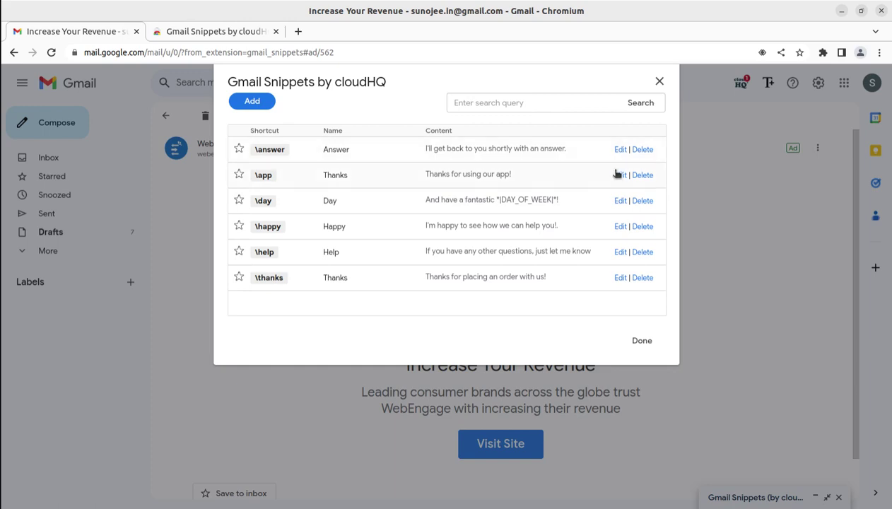
Close the snippet library, then insert the \answer snippet into a new message and erase it
left_click(642, 342)
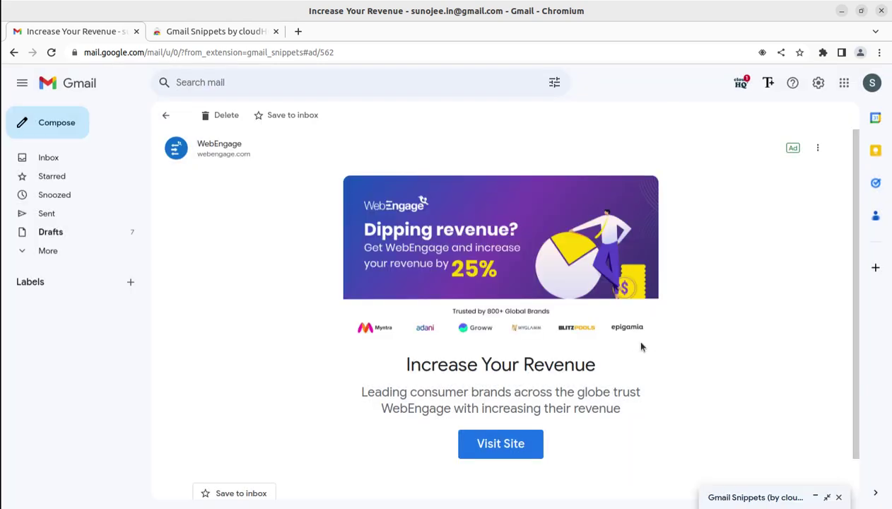
left_click(60, 133)
left_click(550, 294)
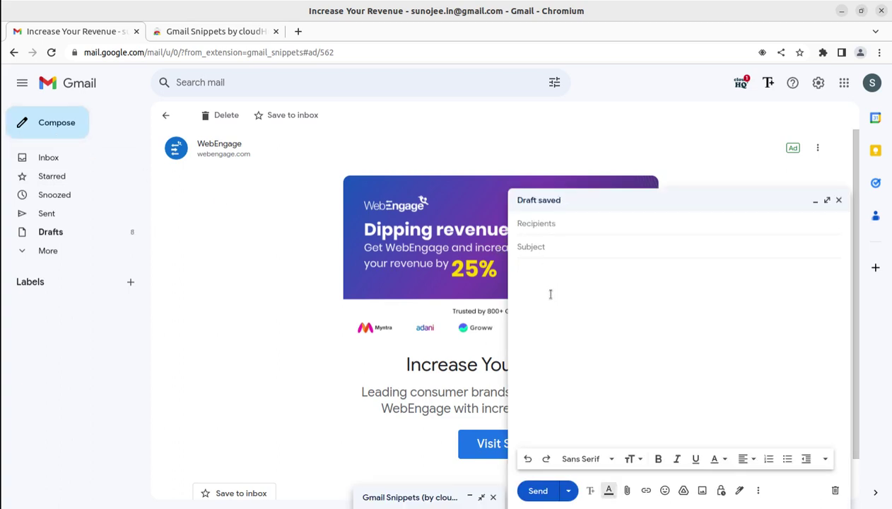
type("\\")
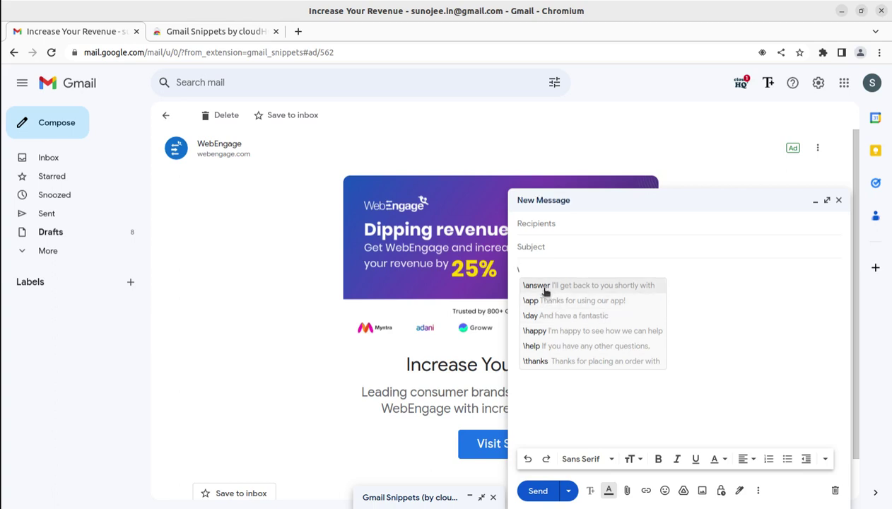
left_click(544, 290)
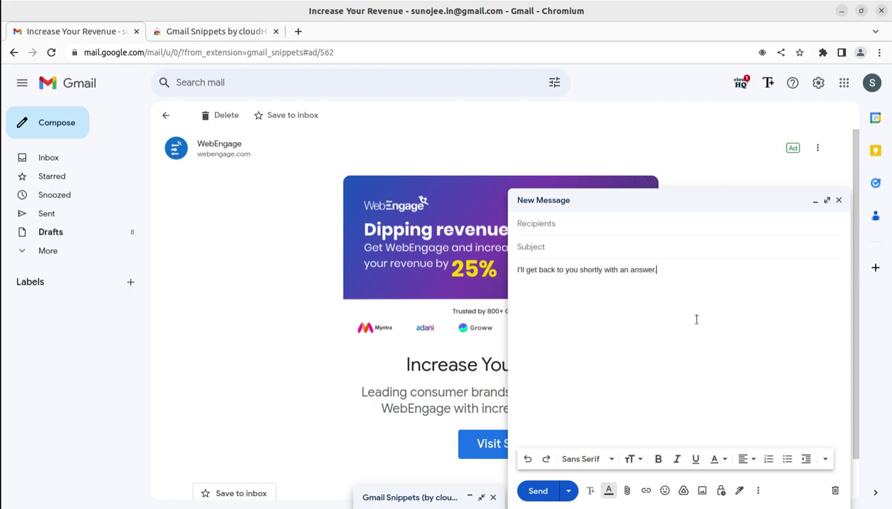
key("BackSpace")
key("BackSpace")
key("BackSpace")
key("BackSpace")
key("BackSpace")
key("BackSpace")
key("BackSpace")
key("BackSpace")
key("BackSpace")
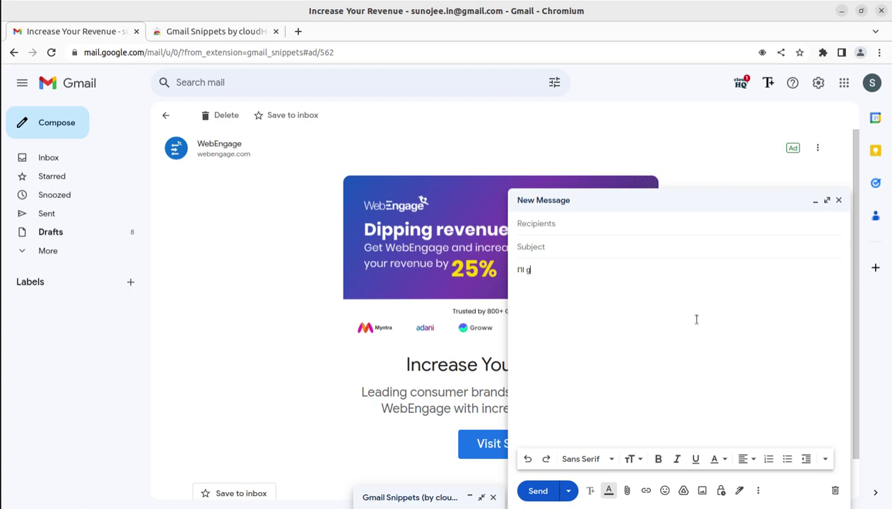
key("BackSpace")
key("BackSpace")
key("BackSpace")
Insert the \day Saturday greeting, swap it for the \happy snippet, and minimize the draft
type("\\")
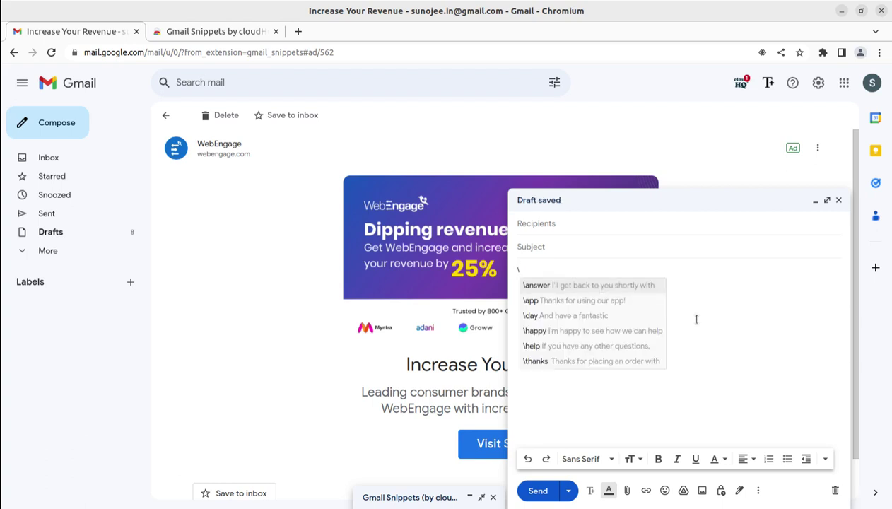
left_click(589, 317)
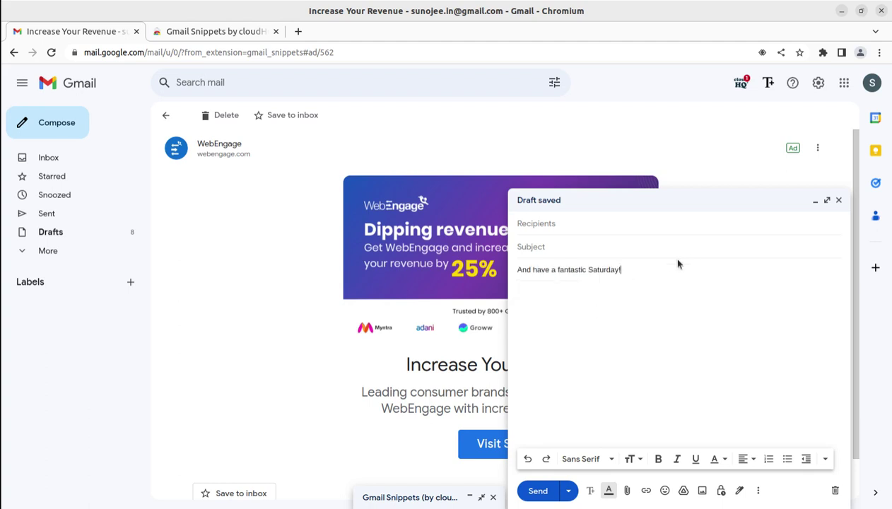
key("BackSpace")
key("BackSpace")
key("BackSpace")
key("BackSpace")
key("BackSpace")
key("BackSpace")
key("BackSpace")
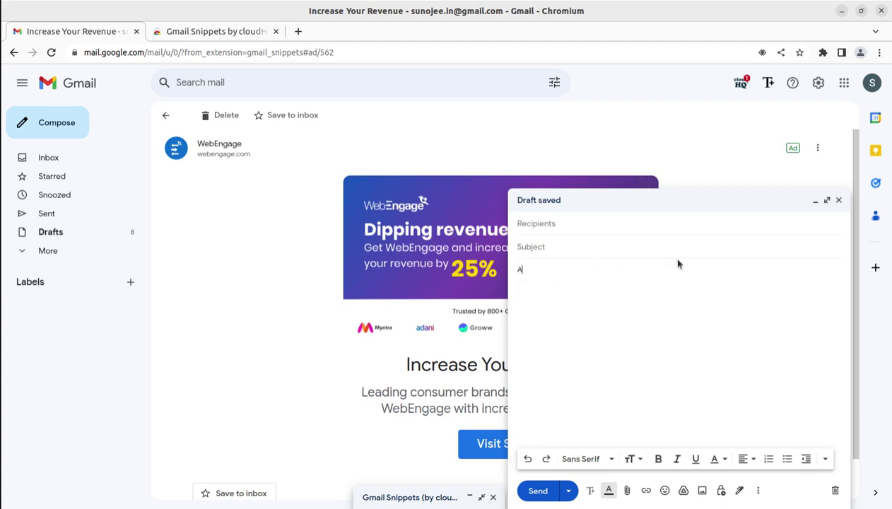
key("BackSpace")
type("\\")
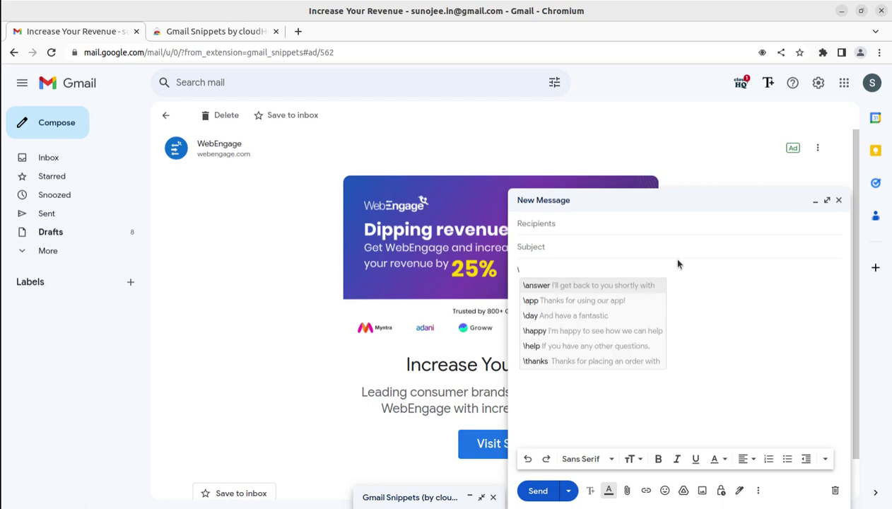
left_click(537, 331)
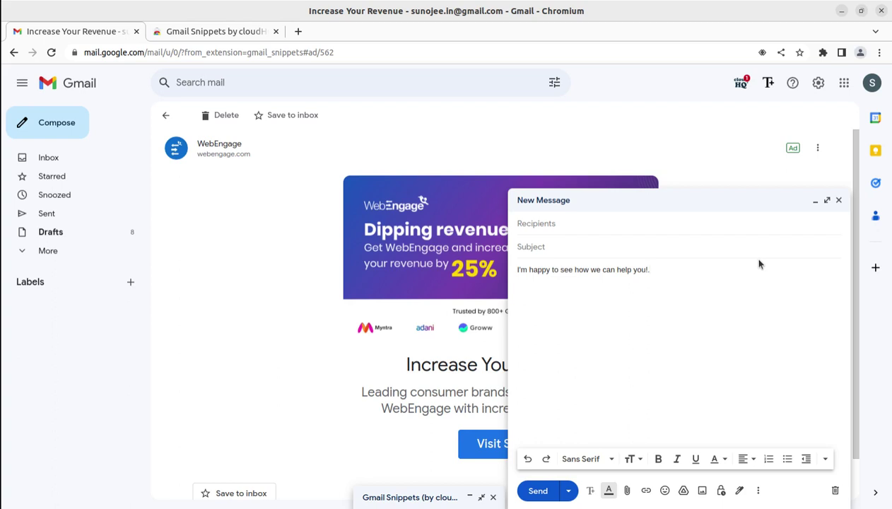
left_click(815, 200)
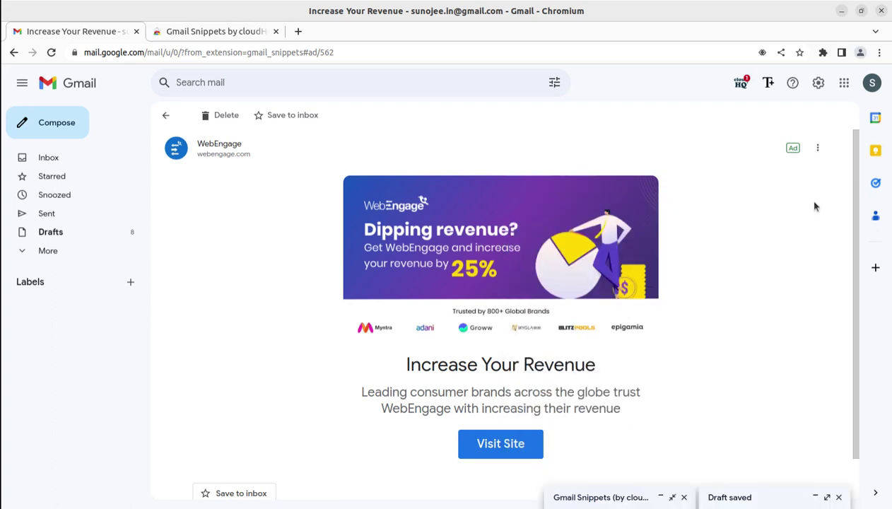
Start a new snippet in the manager with shortcut \a and name 'my draft'
left_click(769, 84)
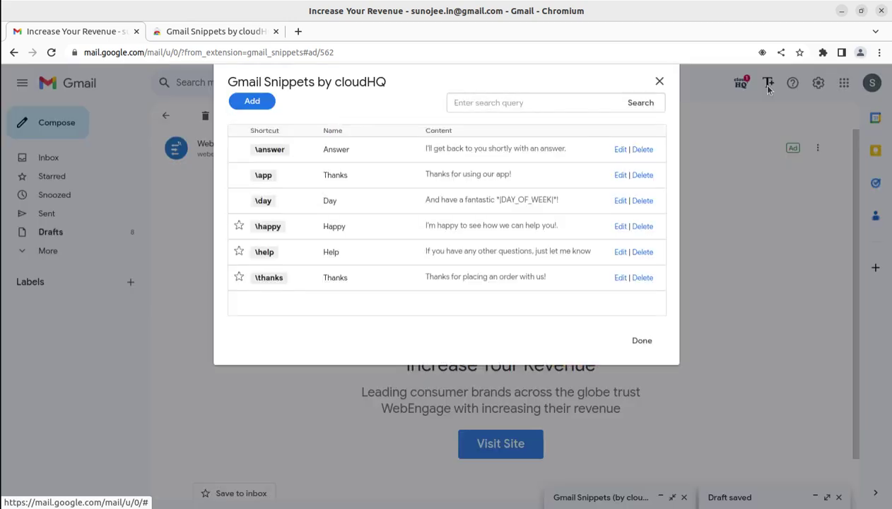
left_click(252, 103)
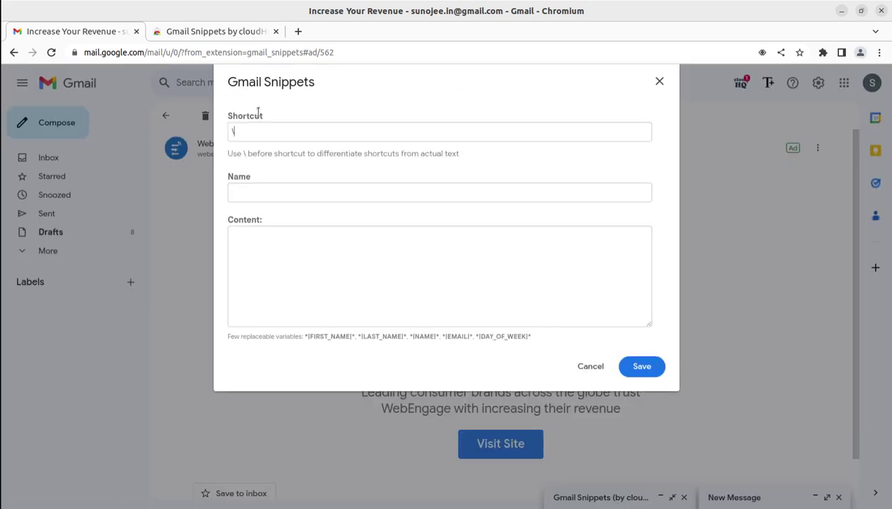
type("\\a")
left_click(248, 195)
type("my ")
type("c")
type("i")
type("r")
type("ft")
key("BackSpace")
key("BackSpace")
type("aft")
Enter content about checking the gmail extension, fix two misspellings, and save the snippet
left_click(255, 255)
type("this i")
type("s simple te")
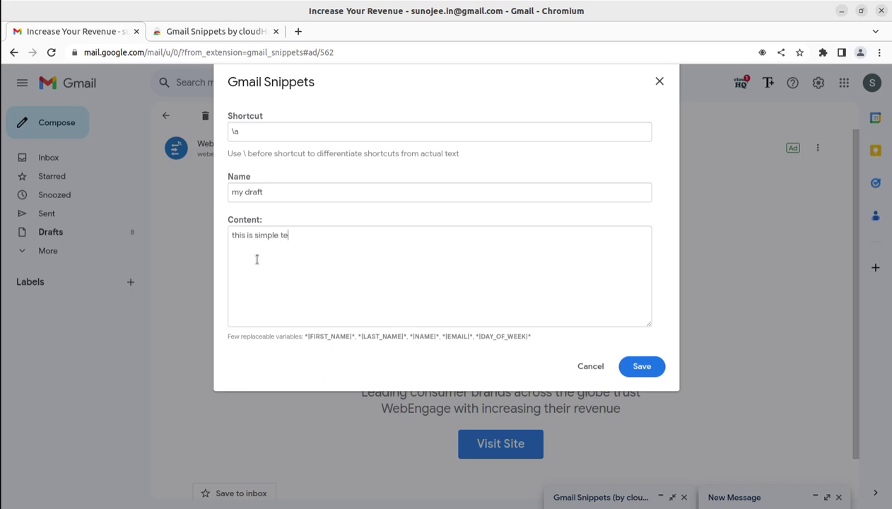
type("xt draft")
type(" to check the fu")
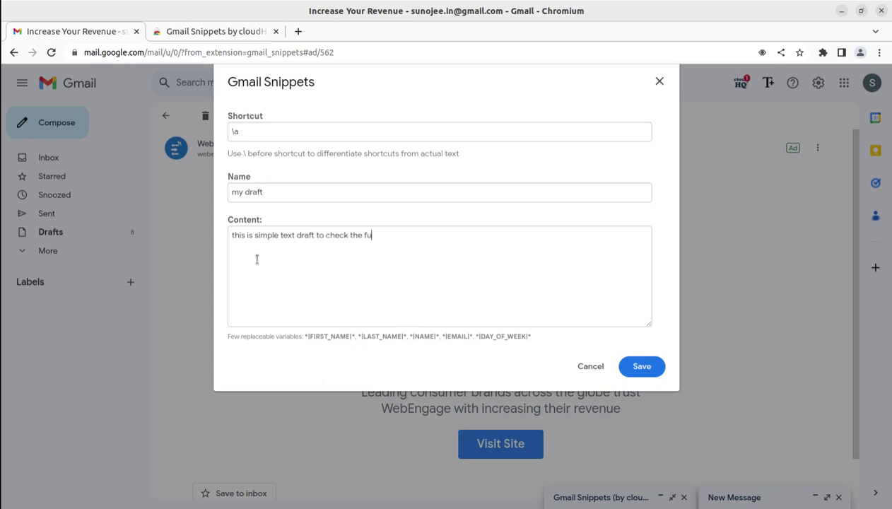
type("nctionalily ")
type("of the gmail ")
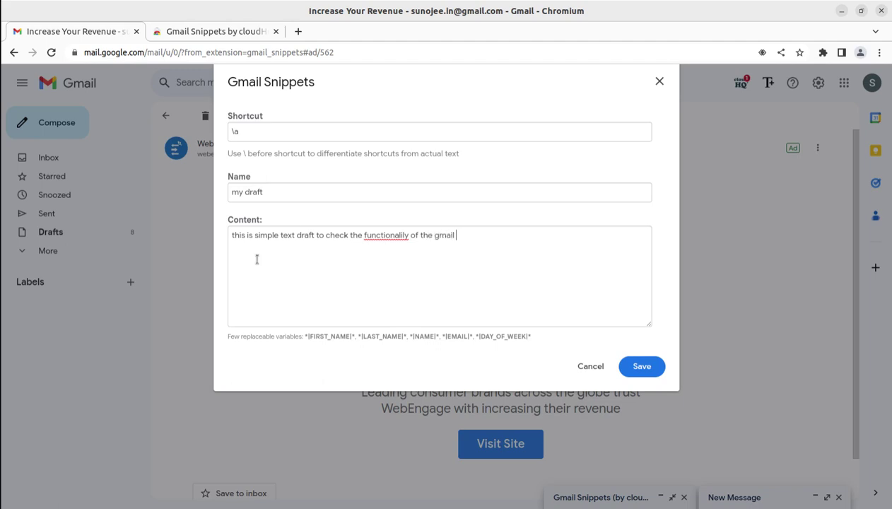
type("exte")
type("ntion")
right_click(372, 235)
left_click(473, 246)
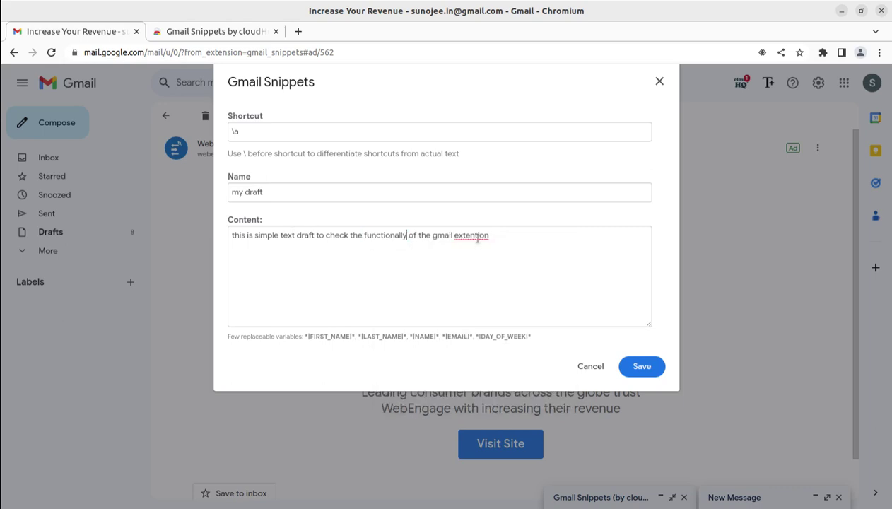
right_click(478, 239)
left_click(485, 243)
type(".")
left_click(640, 367)
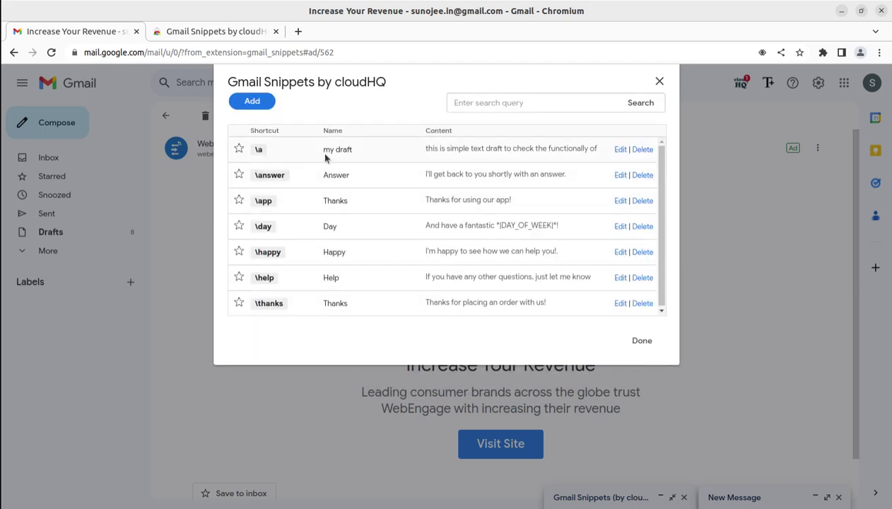
Close the manager and put the \a snippet in a new message, changing 'functionally' to 'function'
left_click(659, 82)
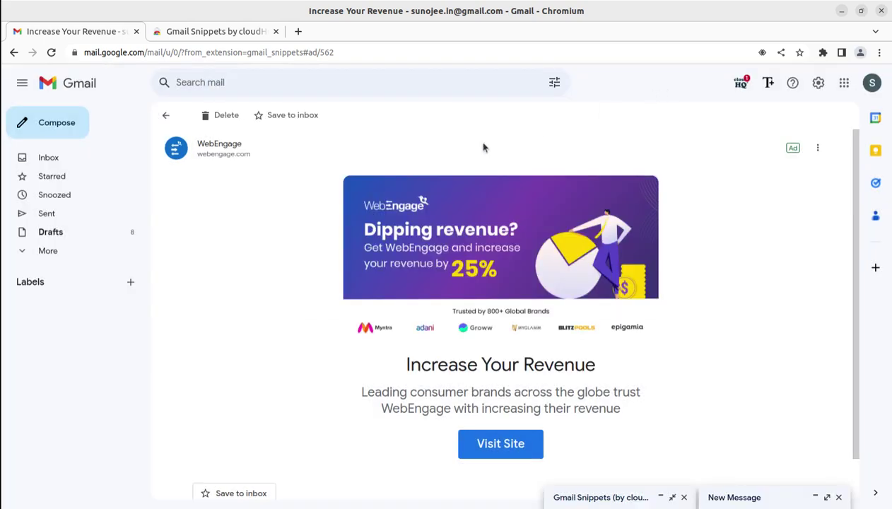
left_click(66, 127)
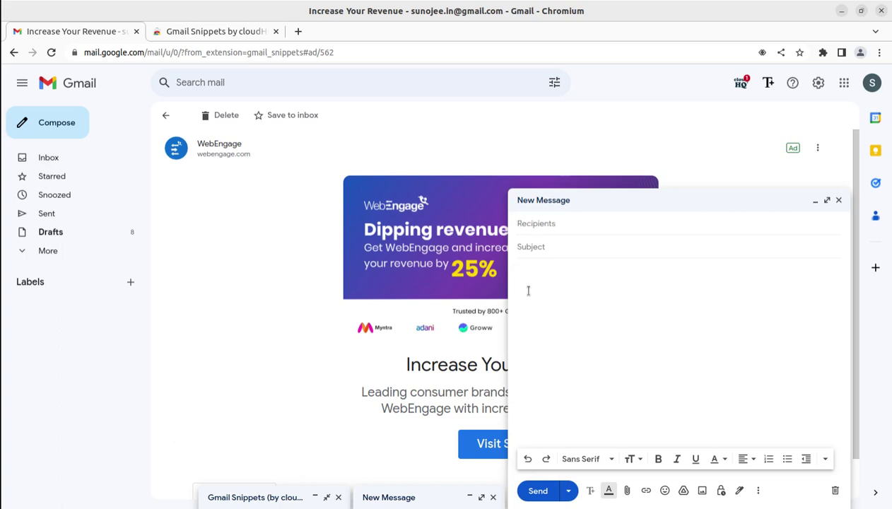
type("\\")
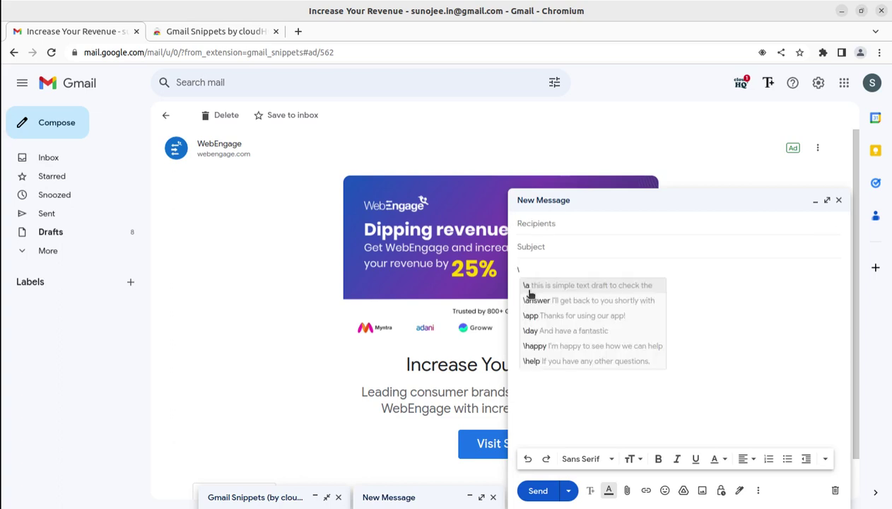
left_click(530, 292)
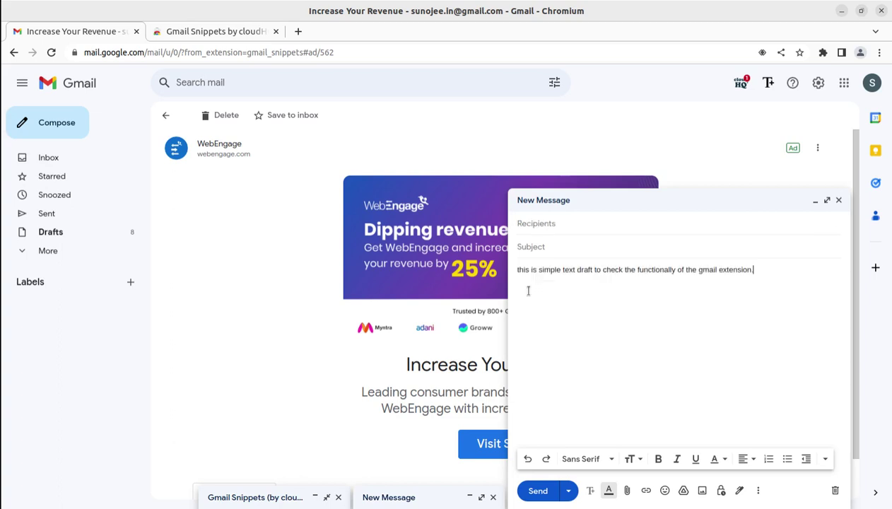
left_click(652, 269)
left_click(658, 290)
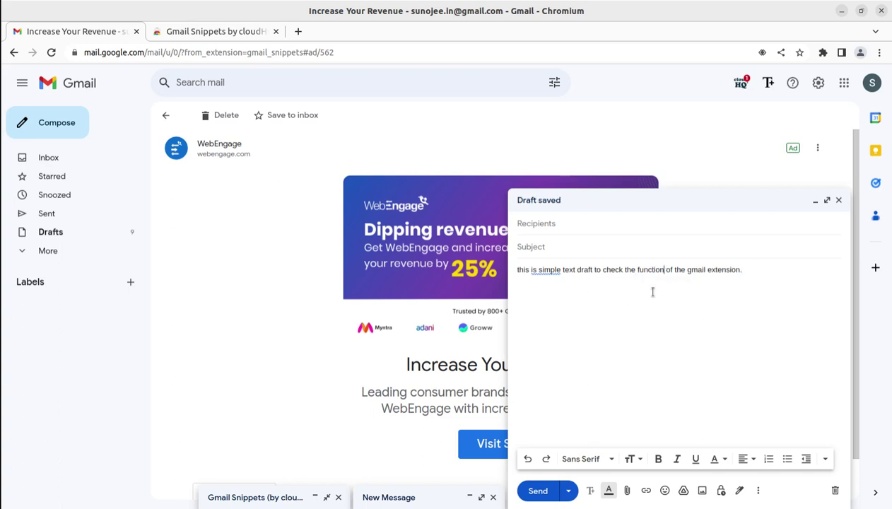